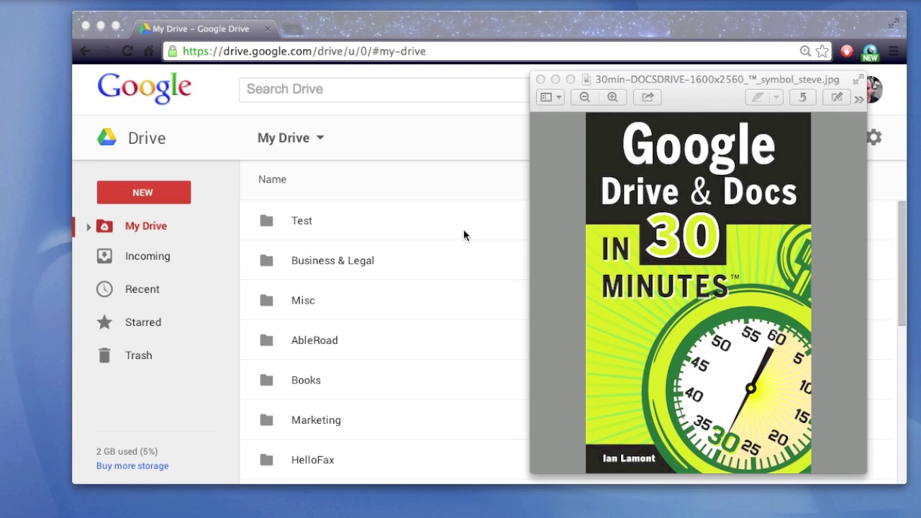
# - Bring the Google Drive window forward and show the NEW create-or-upload menu
pyautogui.click(443, 130)
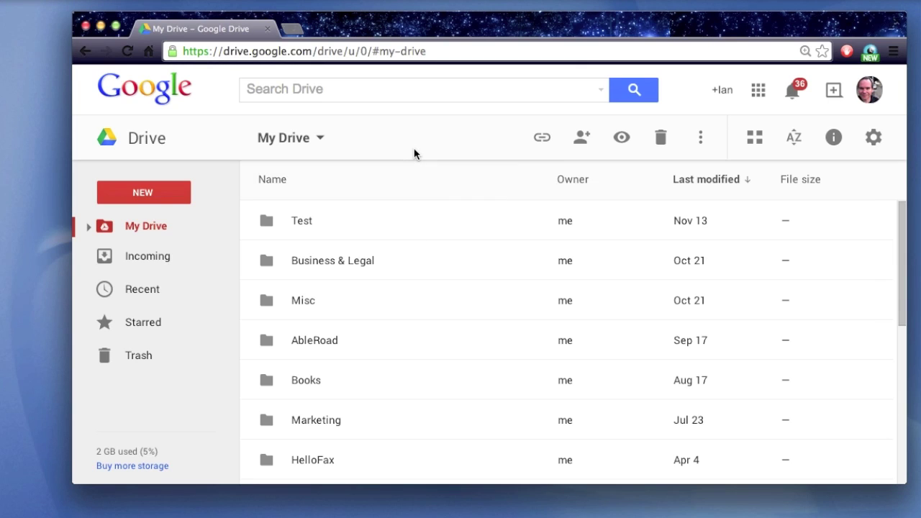
pyautogui.click(141, 196)
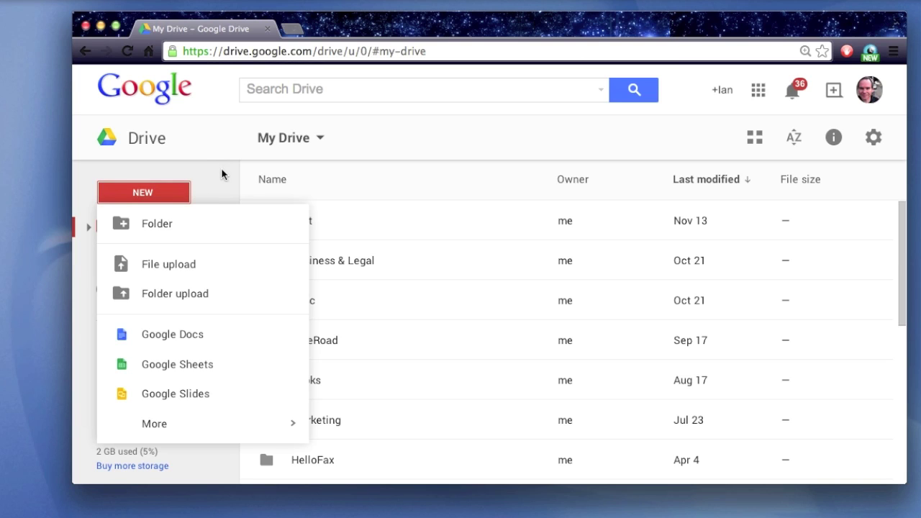
# - Upload Excel_ Basics_2e promo proof 1120.pdf from the computer into My Drive
pyautogui.click(226, 188)
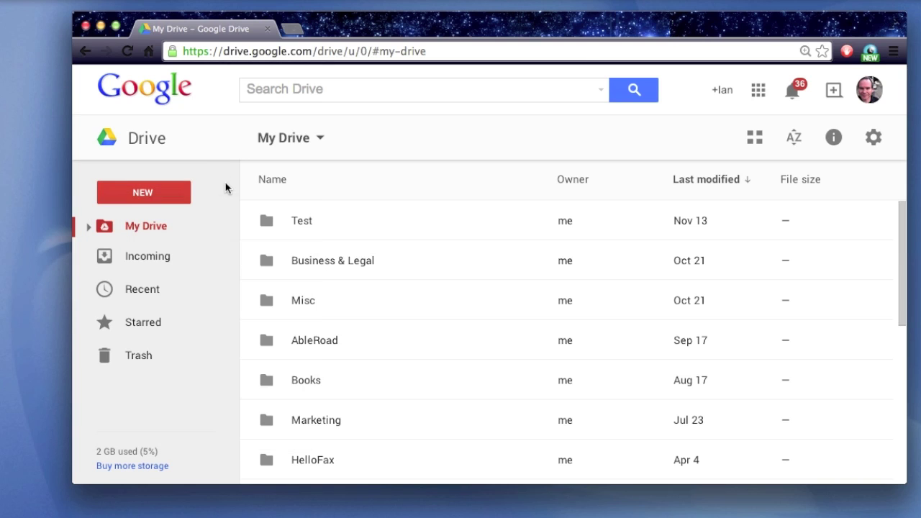
pyautogui.click(149, 194)
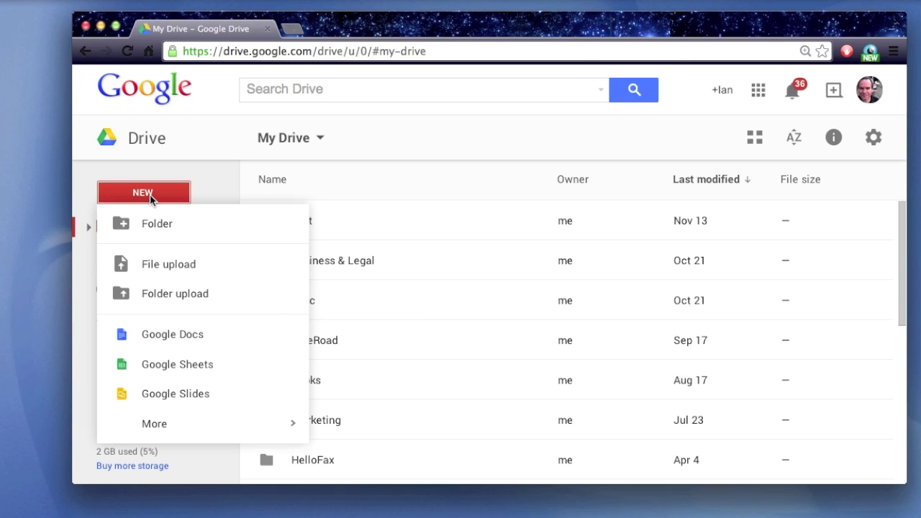
pyautogui.click(161, 264)
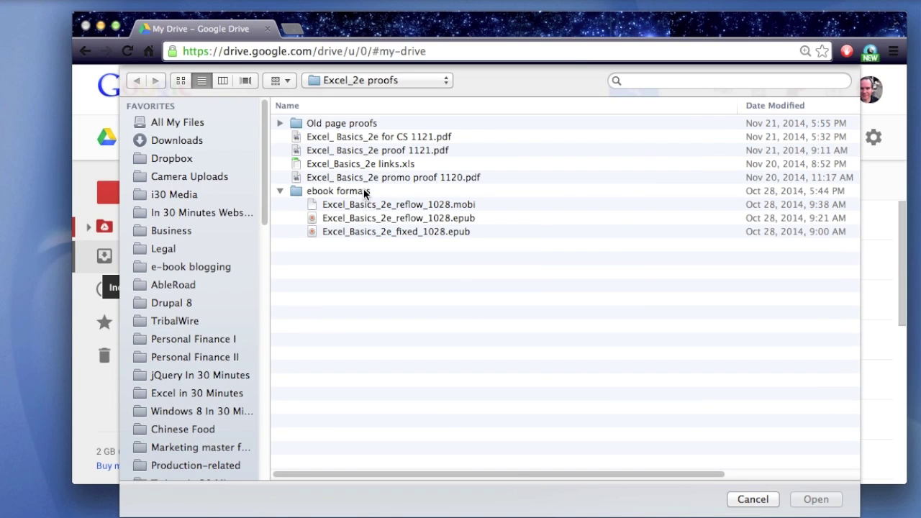
pyautogui.click(405, 180)
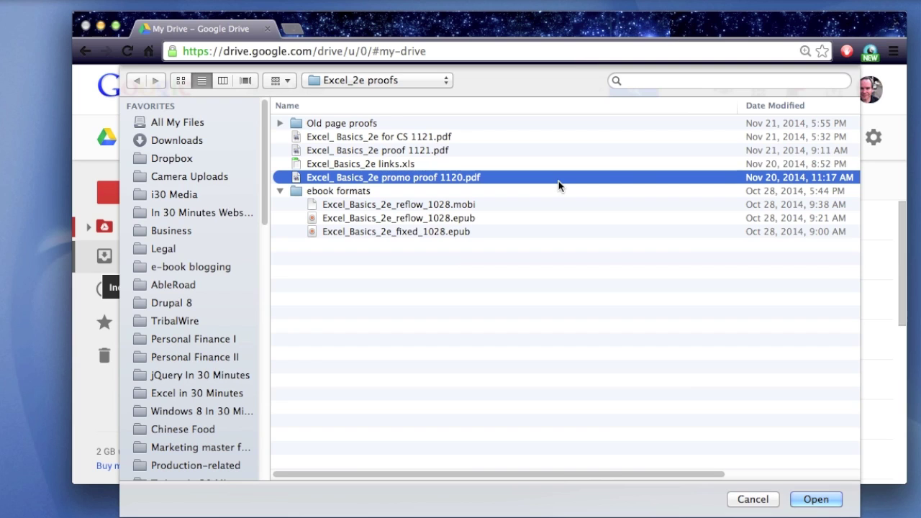
pyautogui.click(816, 499)
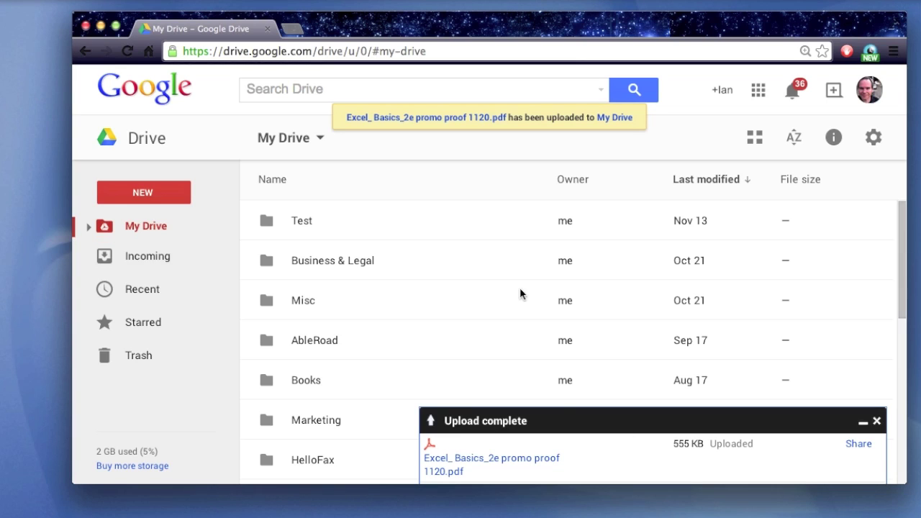
# - Open the uploaded promo proof PDF with Google Docs via More actions > Open with
pyautogui.click(877, 422)
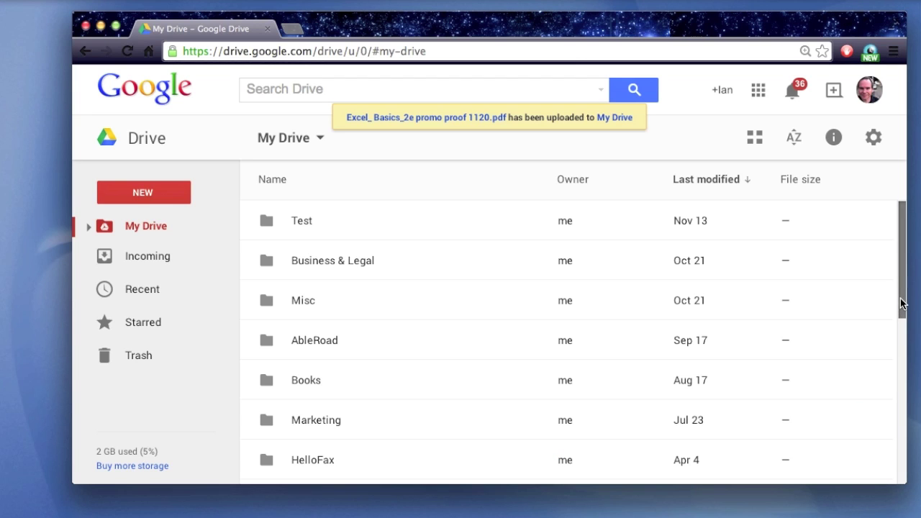
pyautogui.moveTo(900, 304); pyautogui.dragTo(897, 396)
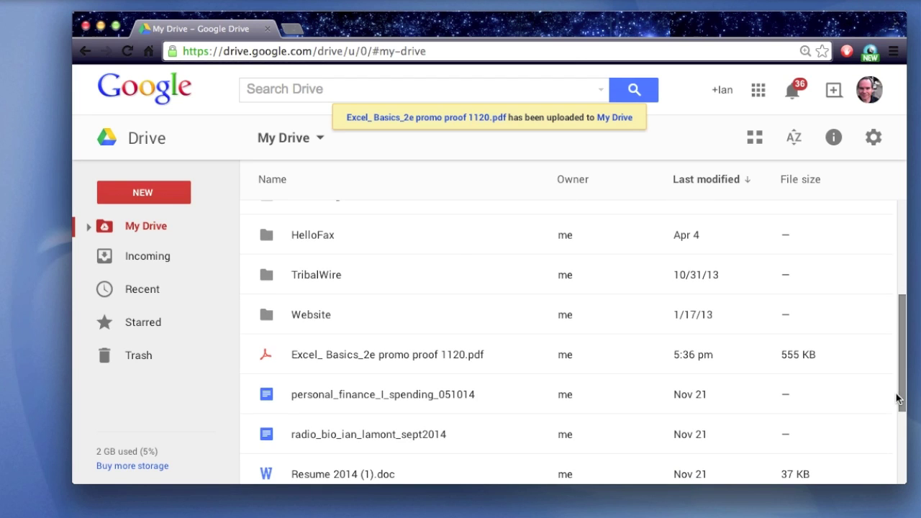
pyautogui.click(379, 354)
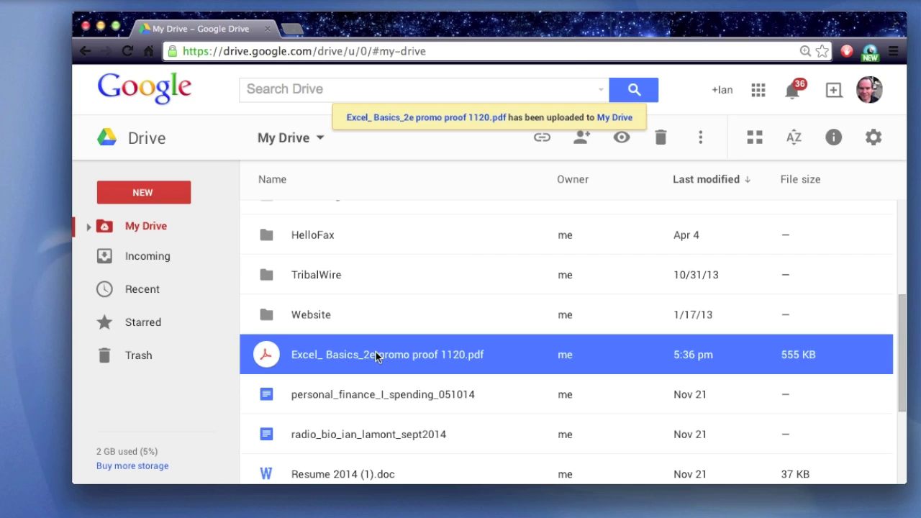
pyautogui.click(709, 142)
pyautogui.moveTo(792, 171)
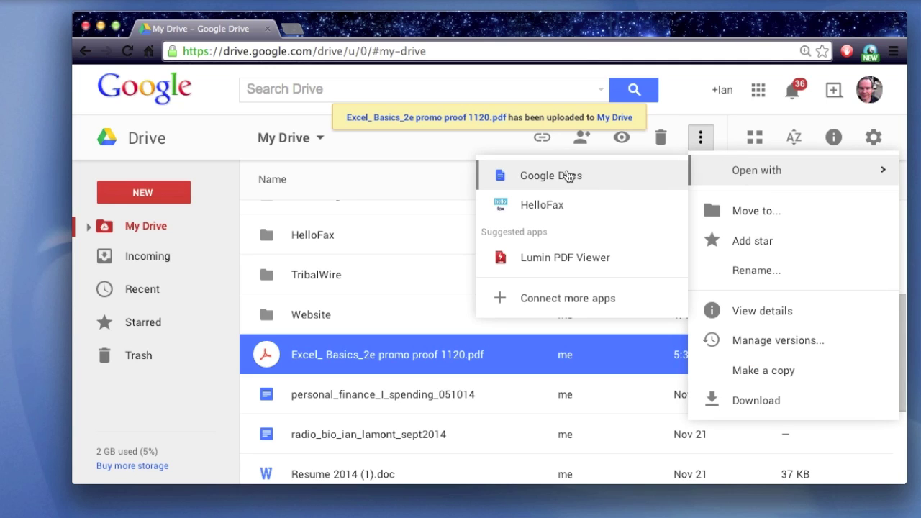
pyautogui.click(567, 175)
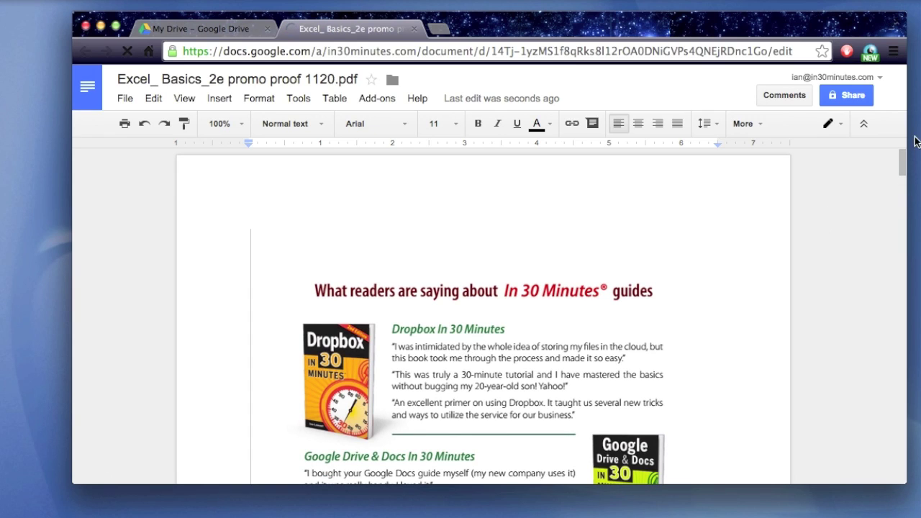
# - Insert 'lots of ' before 'readers' in the testimonials heading
pyautogui.moveTo(903, 176); pyautogui.dragTo(896, 240)
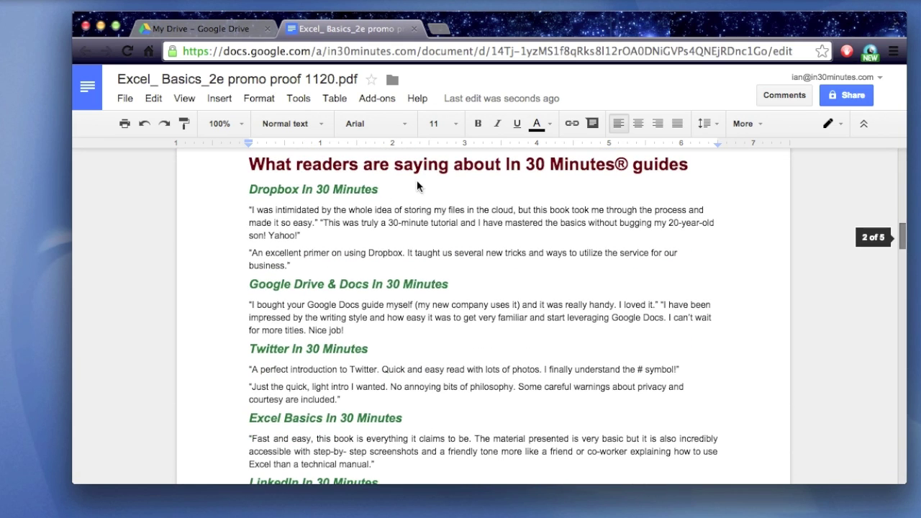
pyautogui.click(395, 168)
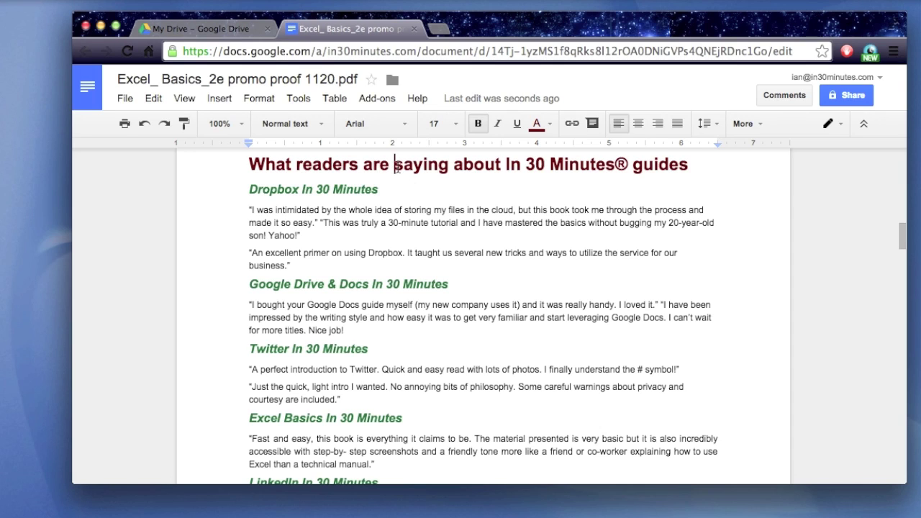
pyautogui.hotkey('alt', 'Left')
pyautogui.hotkey('alt', 'Left')
pyautogui.write('l')
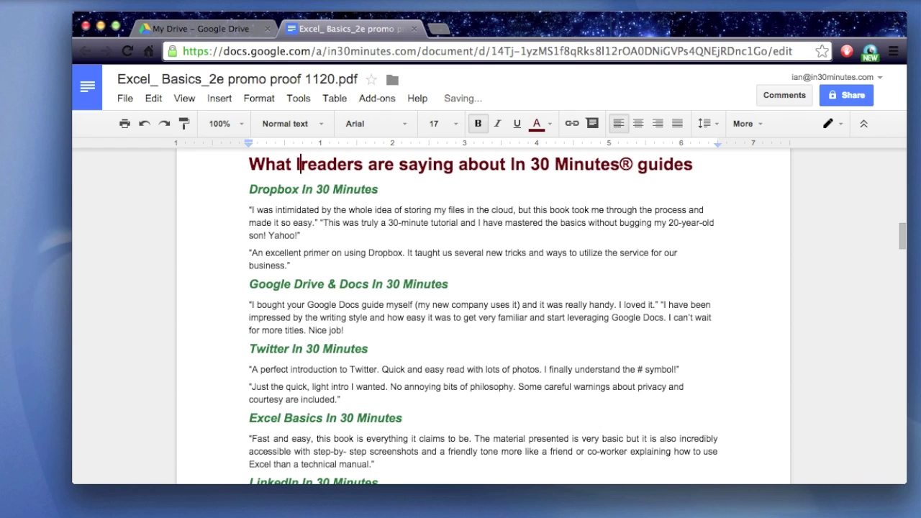
pyautogui.write('ots of')
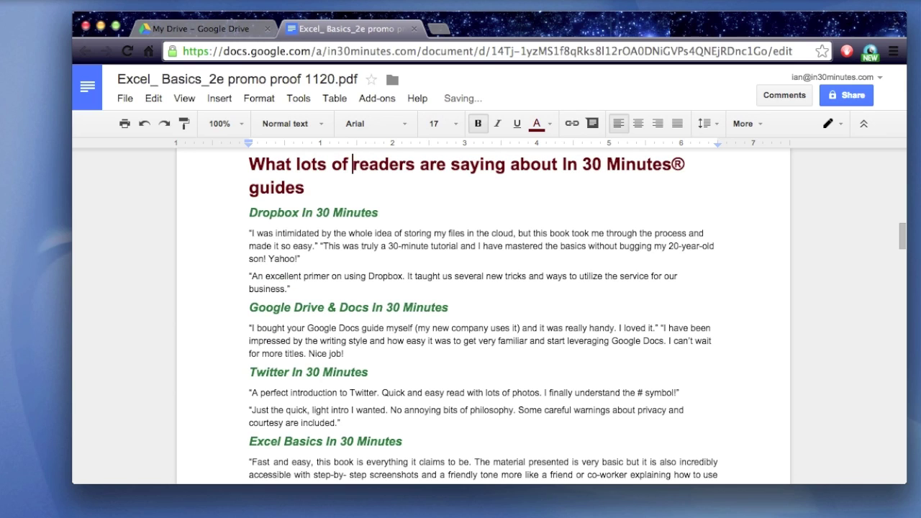
# - Italicise the first Dropbox quote paragraph, undoing a trial cut to keep it
pyautogui.click(320, 245)
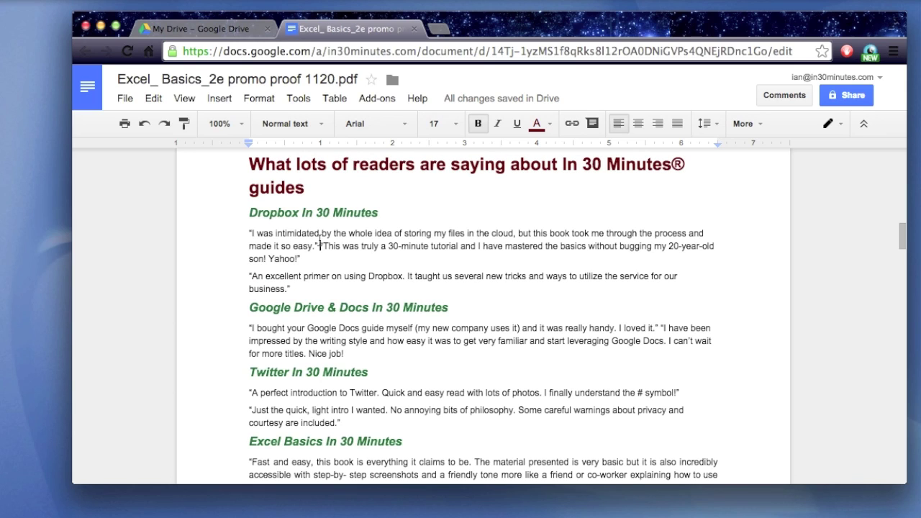
pyautogui.tripleClick(320, 242)
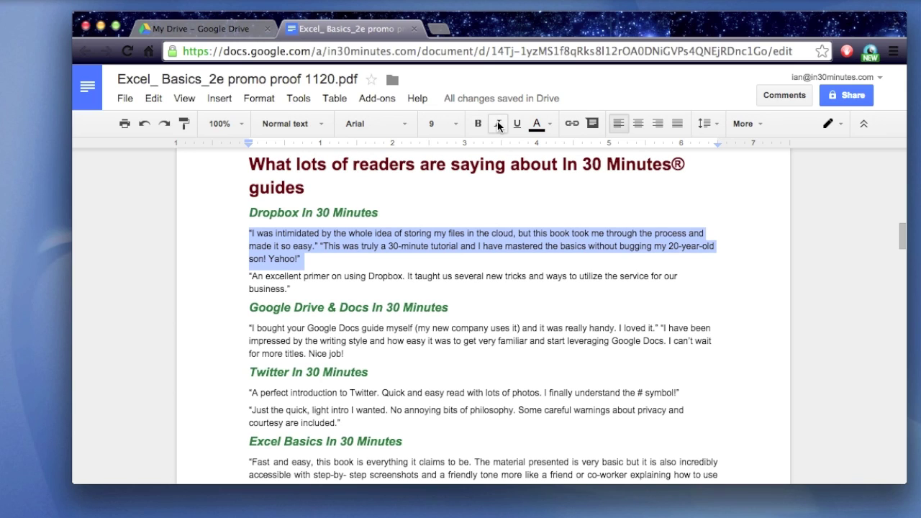
pyautogui.click(499, 125)
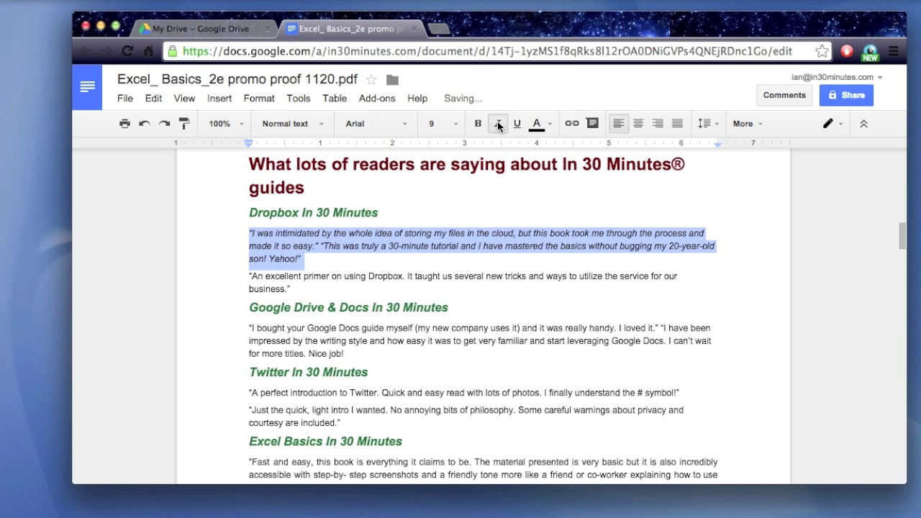
pyautogui.click(153, 99)
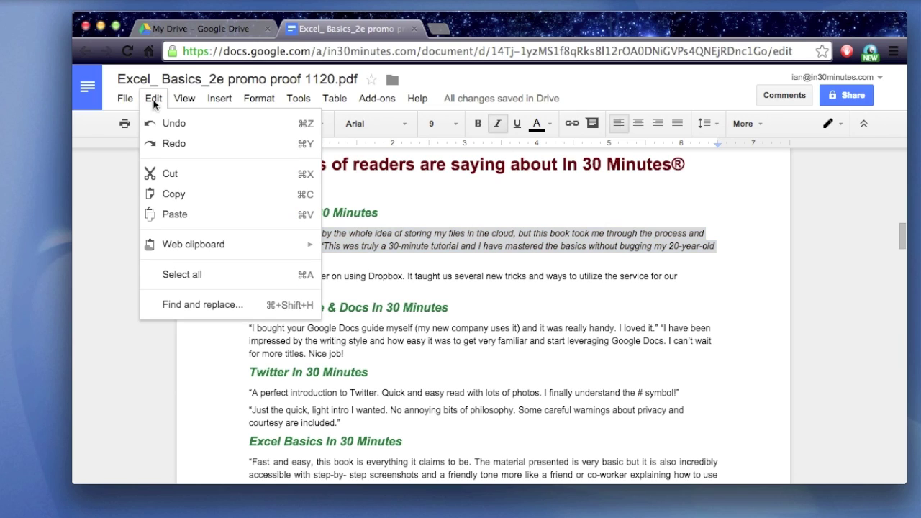
pyautogui.click(180, 175)
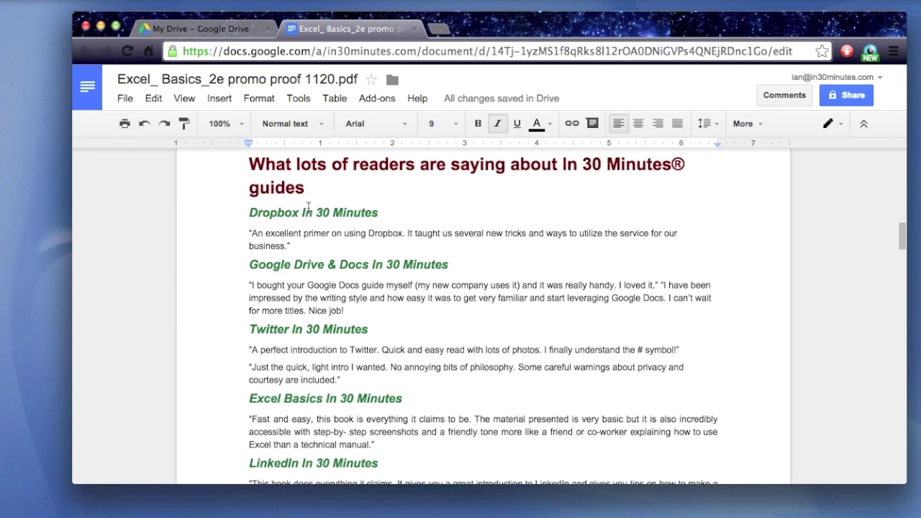
pyautogui.hotkey('ctrl', 'z')
pyautogui.click(369, 234)
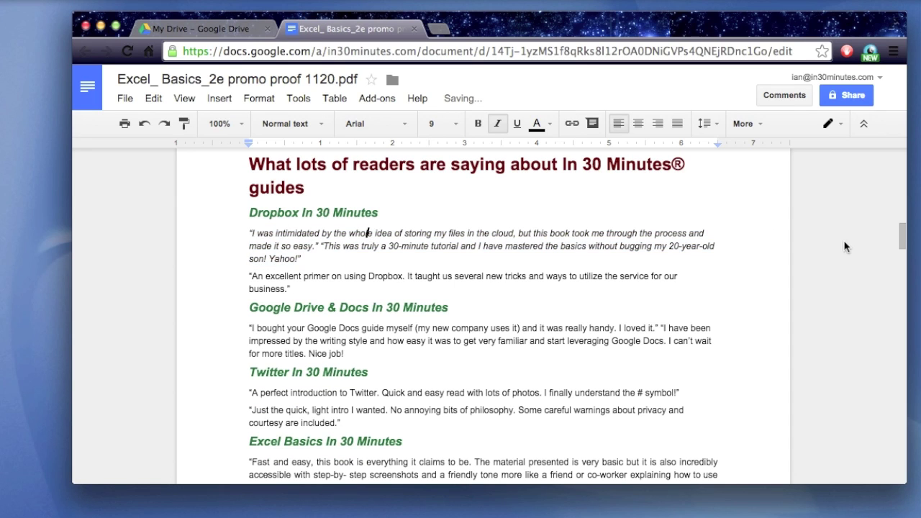
# - Delete the page image with the book covers that duplicates the text
pyautogui.moveTo(902, 236); pyautogui.dragTo(902, 181)
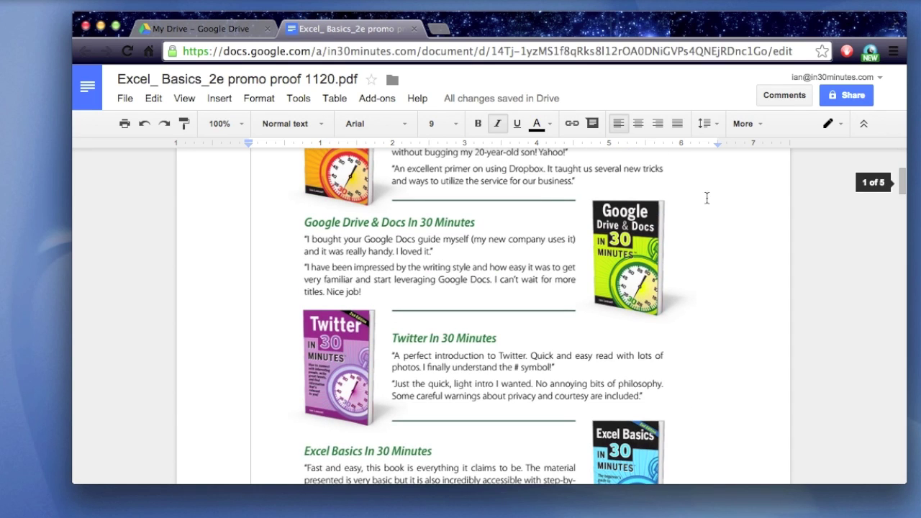
pyautogui.click(555, 220)
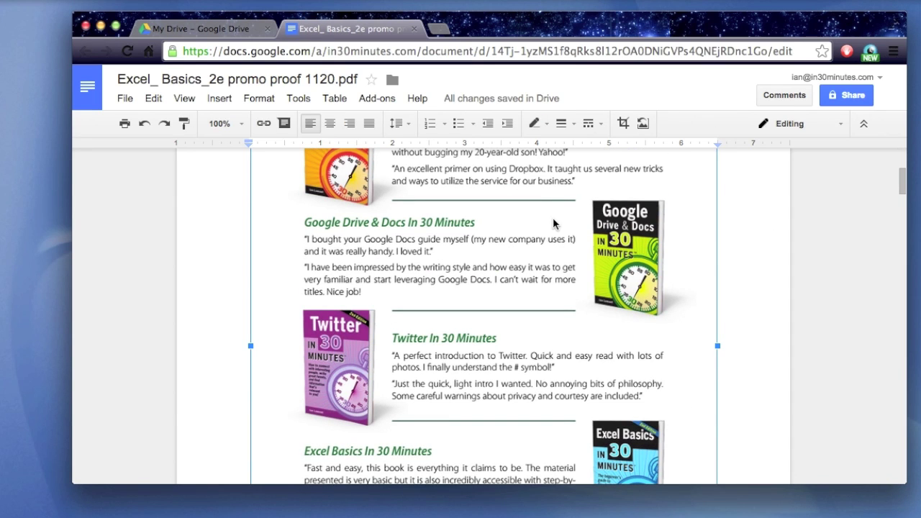
pyautogui.press('Delete')
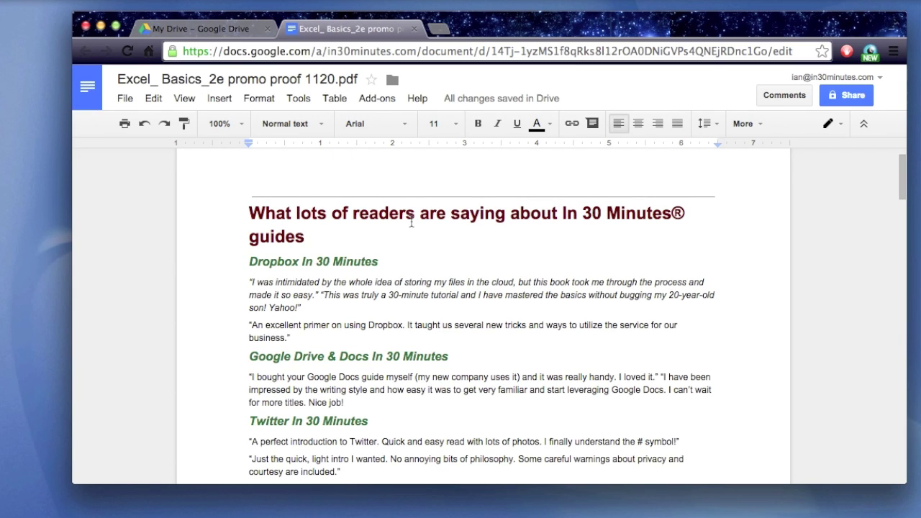
pyautogui.click(124, 99)
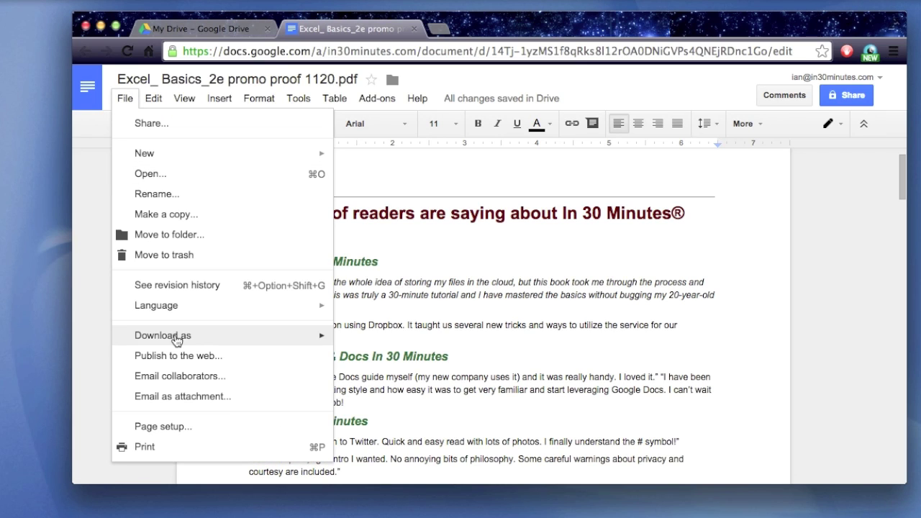
pyautogui.moveTo(163, 335)
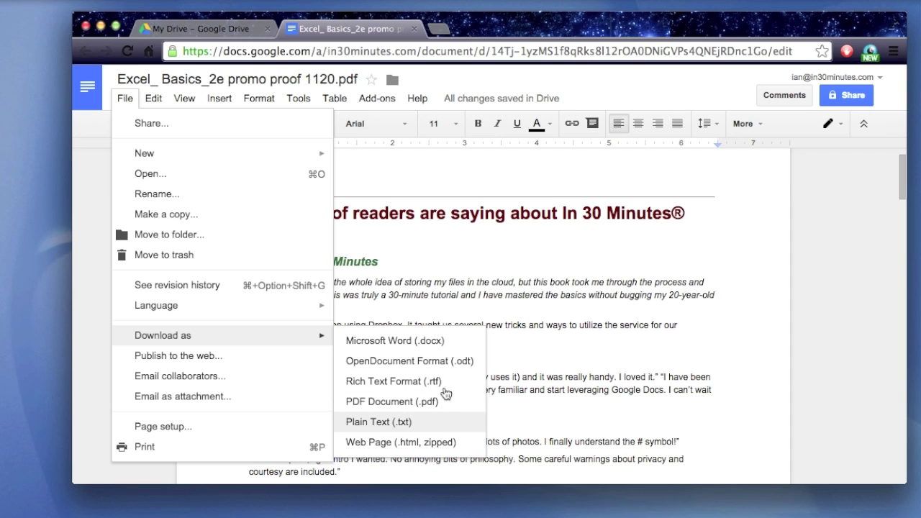
pyautogui.click(567, 335)
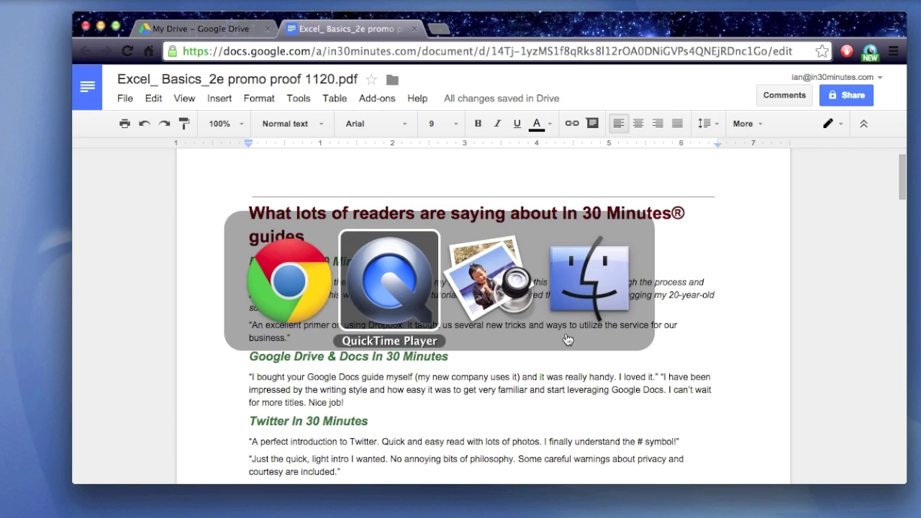
pyautogui.press('super+Tab')
pyautogui.press('super+Tab')
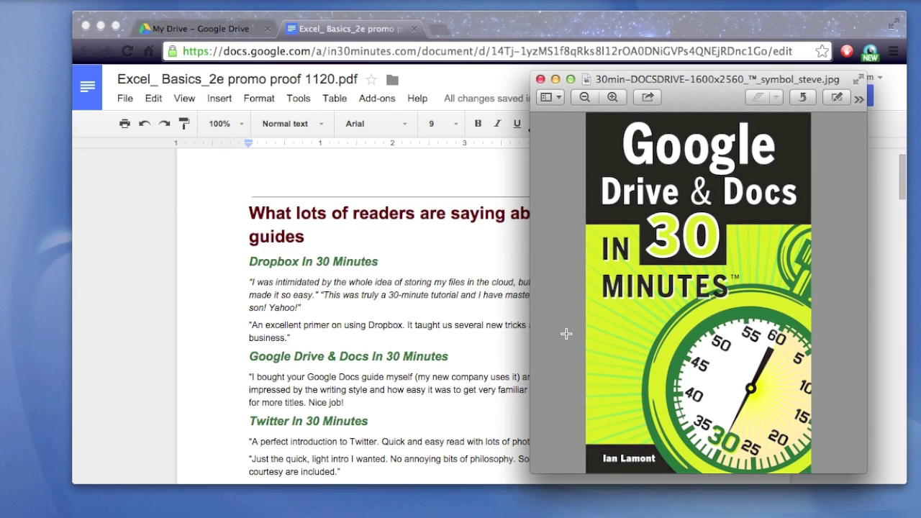